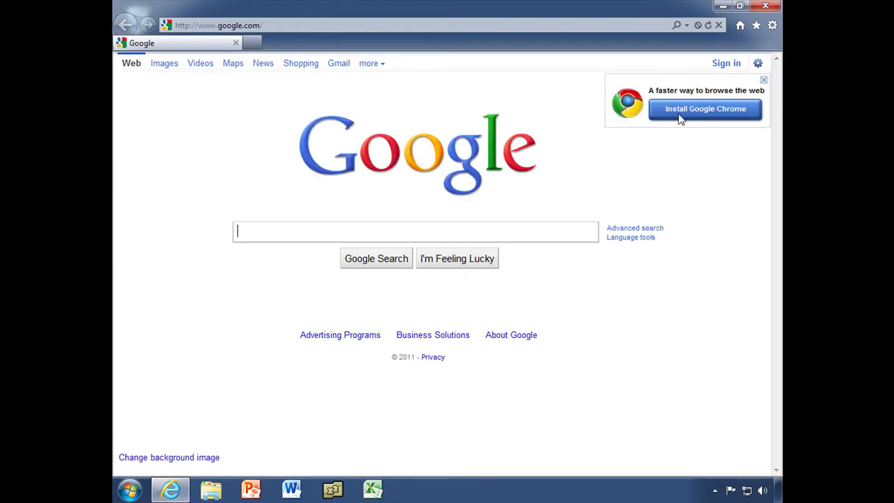
# Open the Accelerators add-on settings, go to the online gallery for finding more accelerators, and maximize its window
pyautogui.click(772, 28)
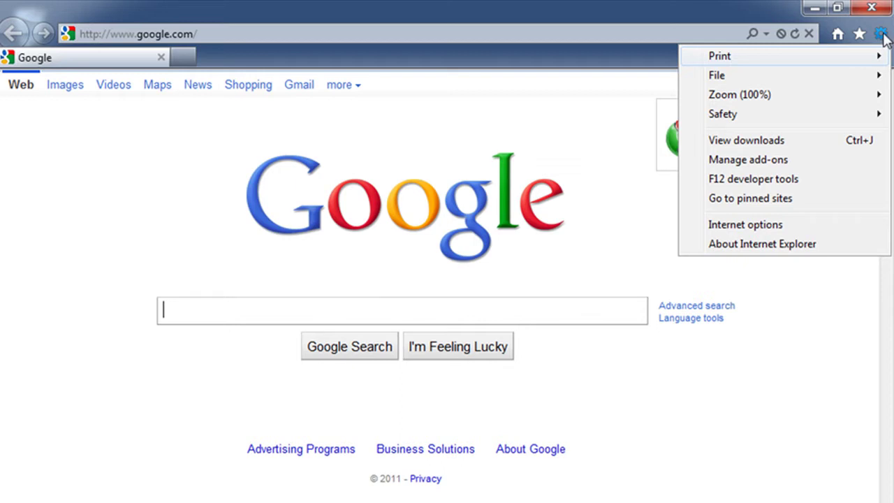
pyautogui.click(747, 160)
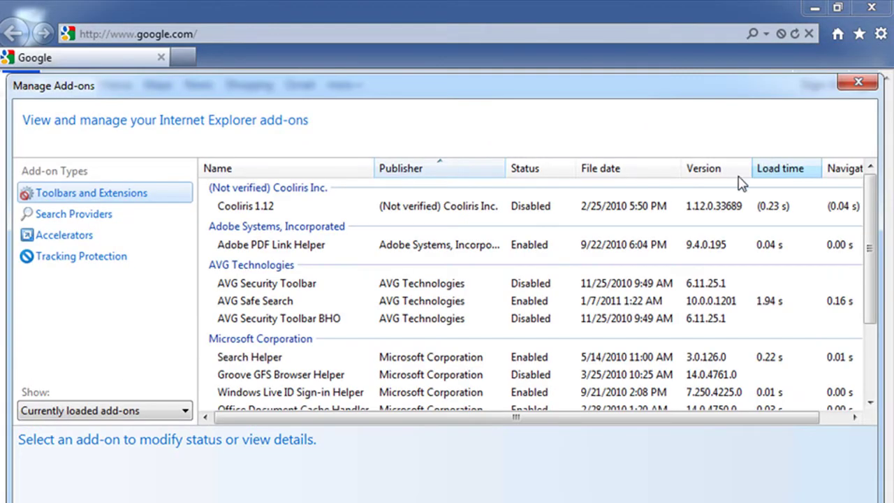
pyautogui.click(62, 240)
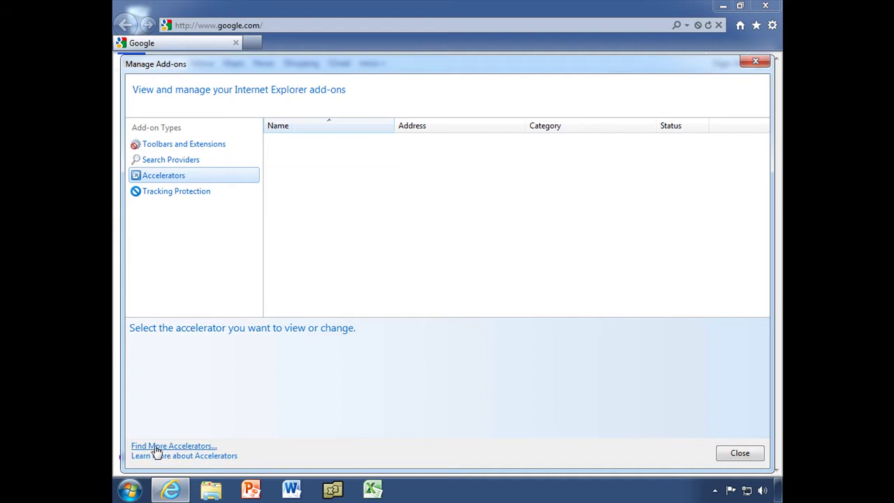
pyautogui.click(155, 445)
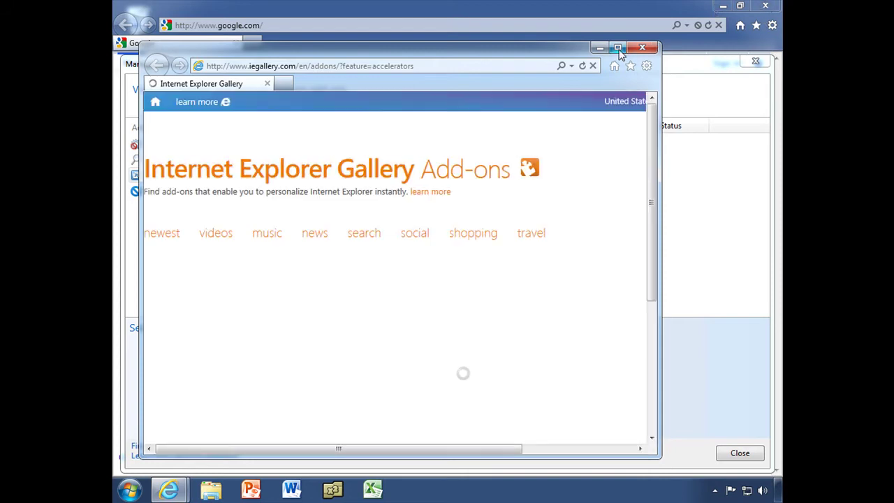
pyautogui.click(617, 46)
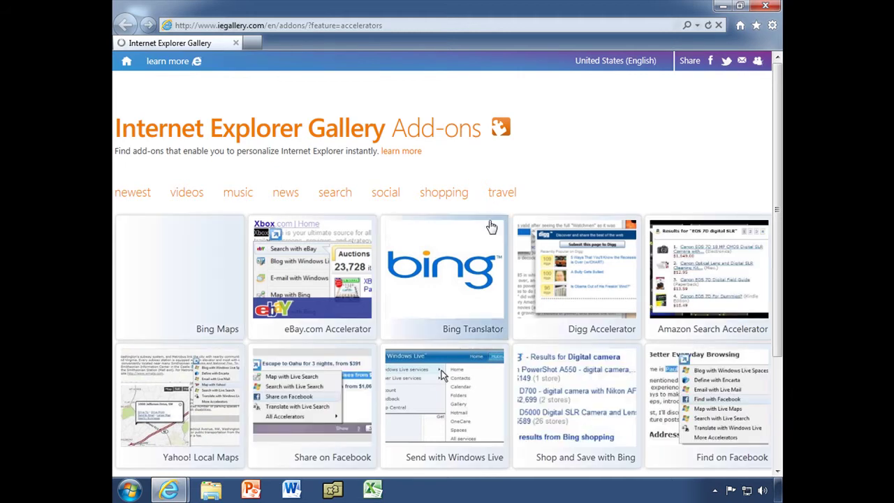
# Filter the add-ons gallery to show only Accelerators
pyautogui.scroll(-3, 492, 229)
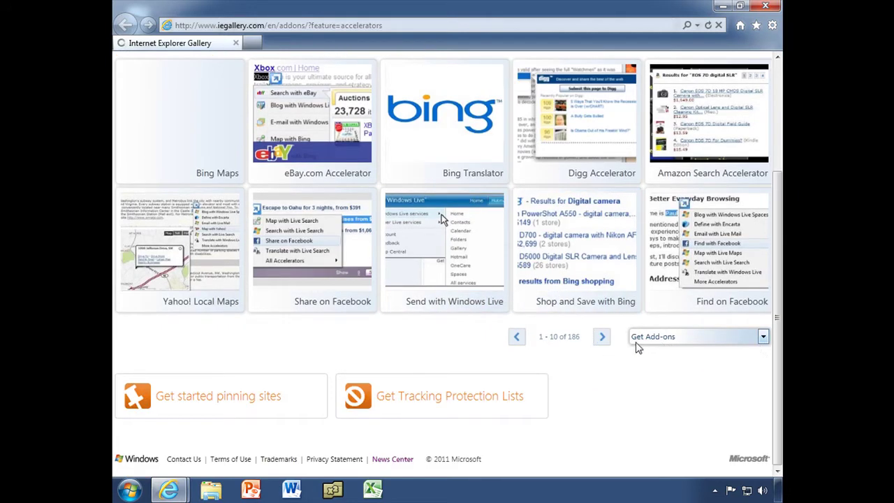
pyautogui.click(762, 337)
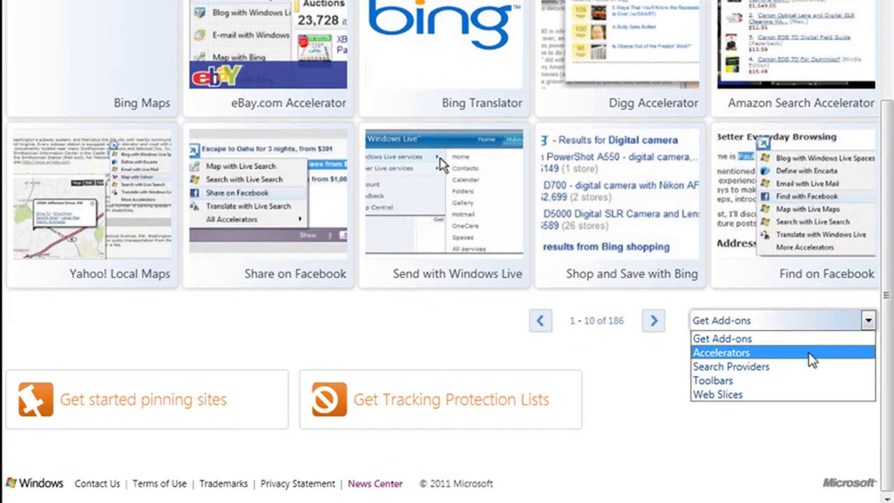
pyautogui.click(812, 359)
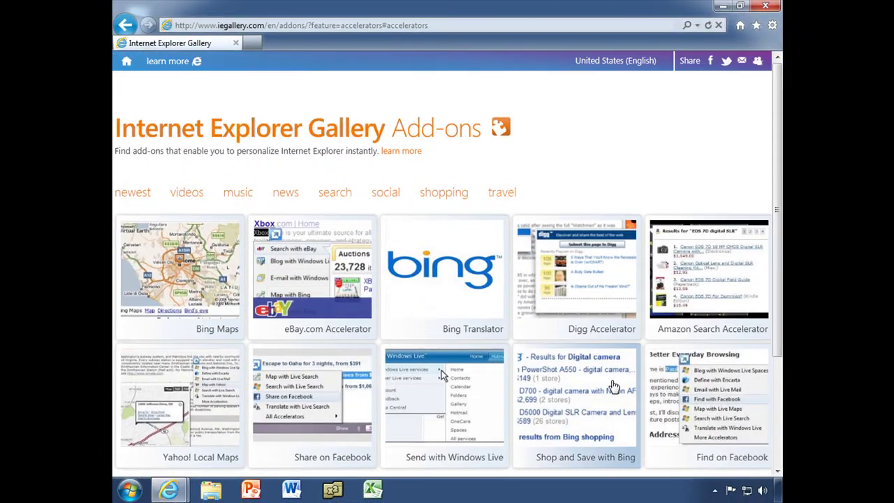
# Install the ESPN Search Accelerator from the gallery's second page of accelerators without making it the default provider
pyautogui.scroll(-1, 616, 386)
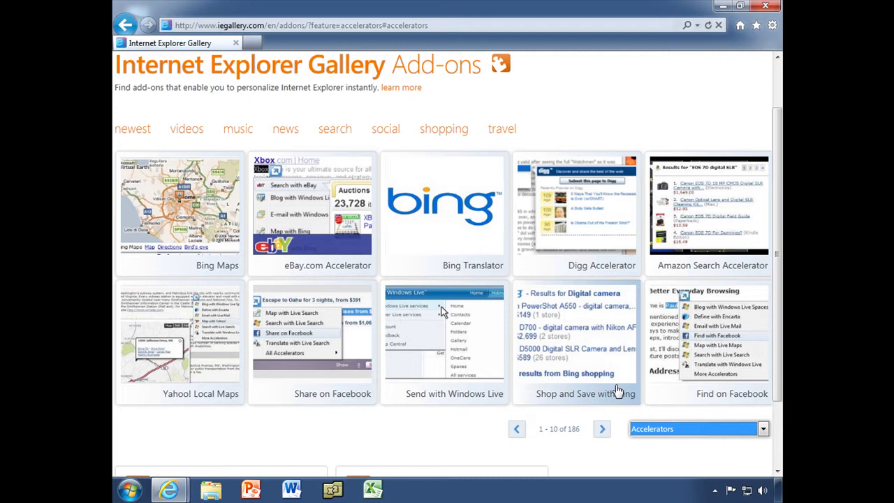
pyautogui.click(603, 430)
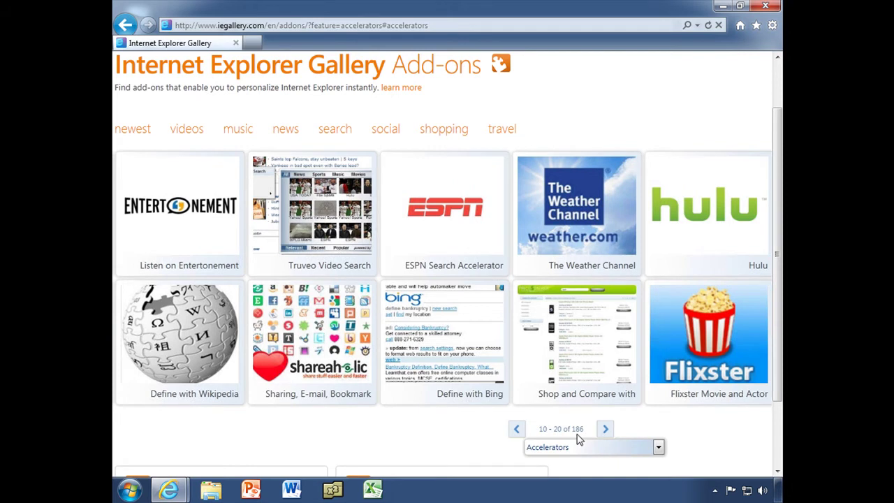
pyautogui.click(434, 264)
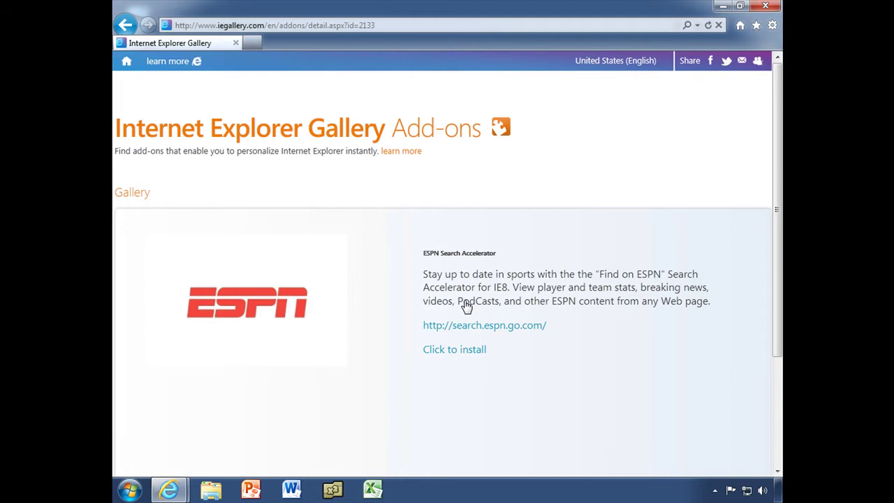
pyautogui.click(464, 353)
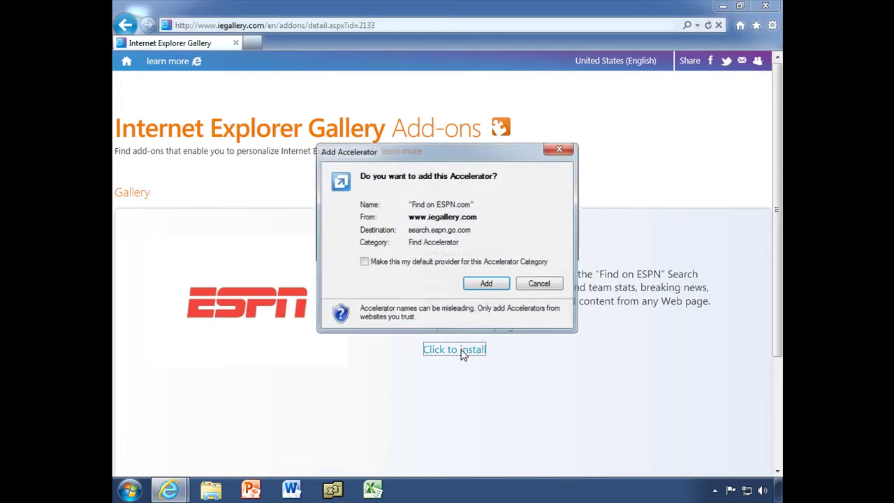
pyautogui.click(481, 288)
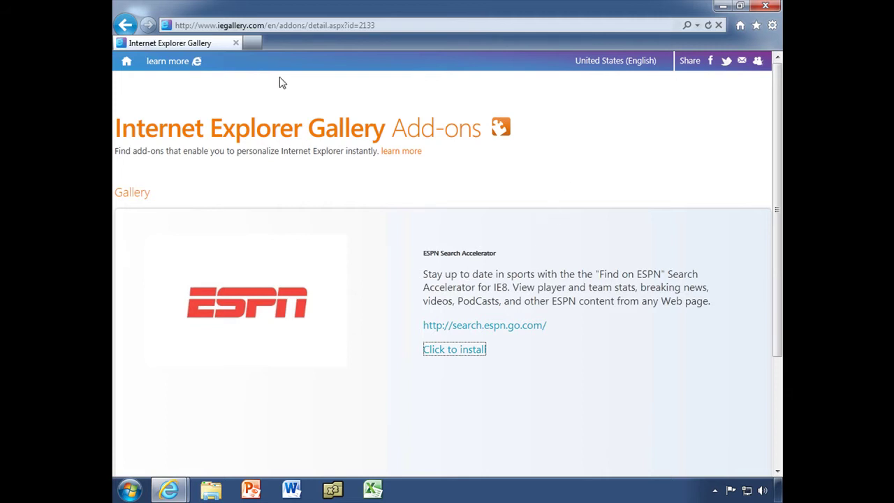
# Return to the accelerator gallery and install the Google Maps accelerator from its third page, without making it the default provider
pyautogui.click(125, 27)
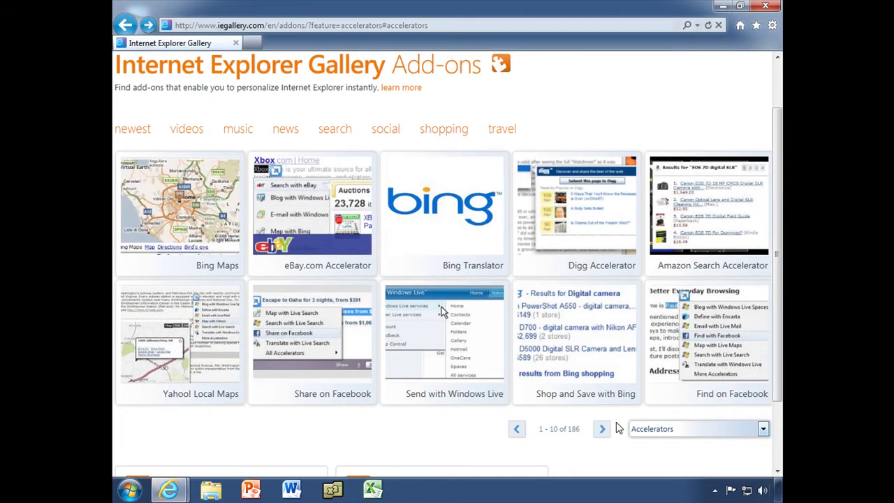
pyautogui.click(605, 435)
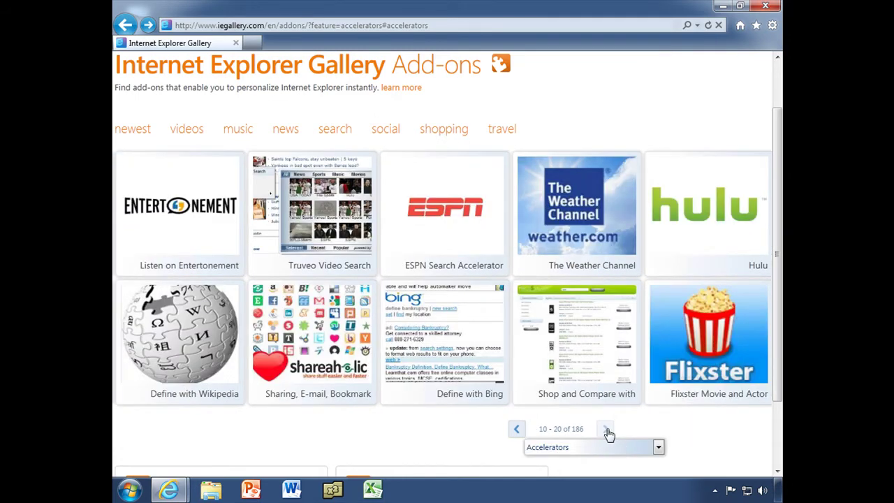
pyautogui.click(607, 432)
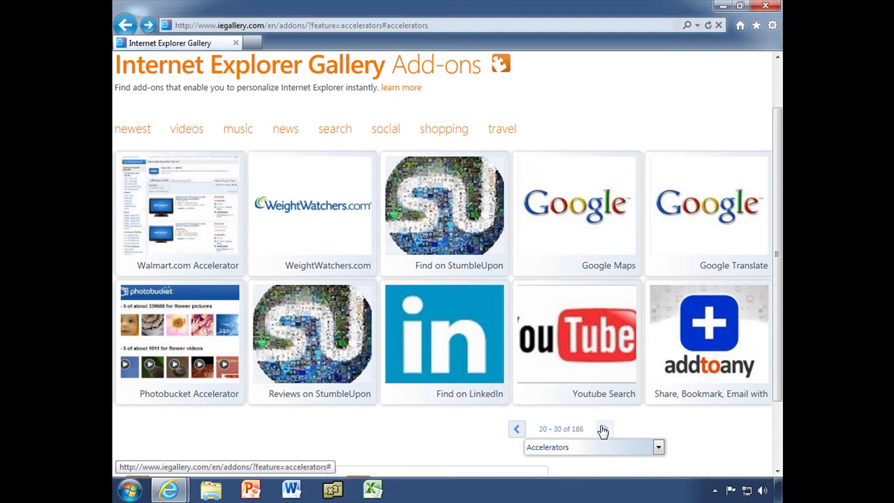
pyautogui.click(586, 259)
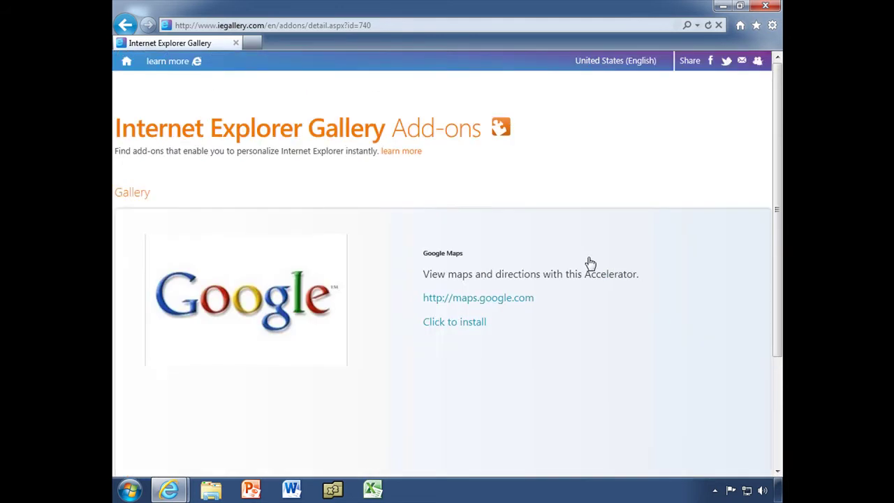
pyautogui.click(449, 326)
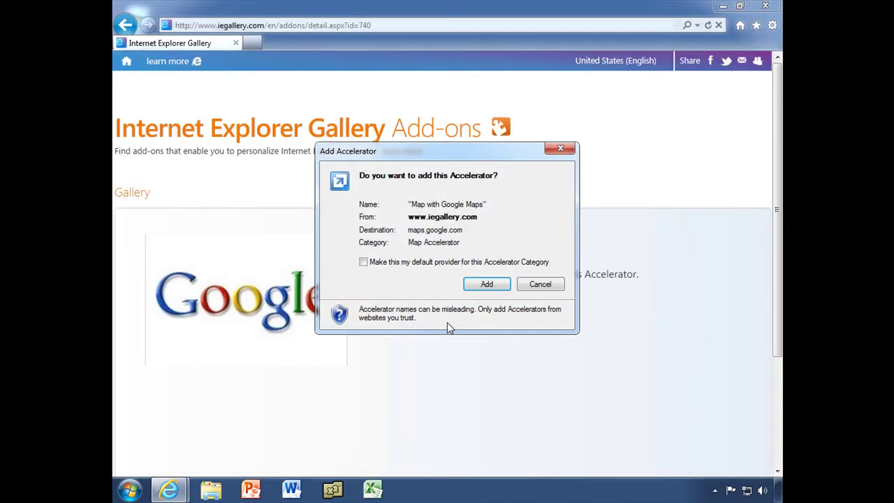
pyautogui.click(492, 294)
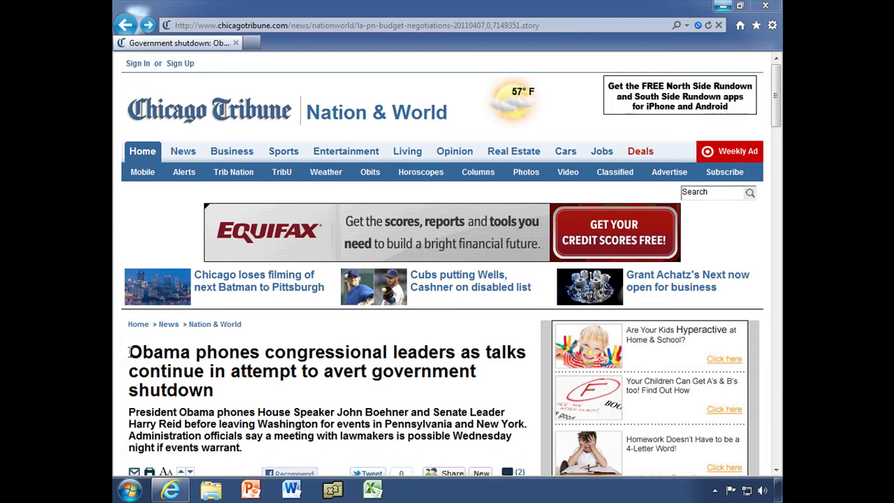
# Select the word "Obama" in the Chicago Tribune headline and search YouTube for it with the accelerator
pyautogui.moveTo(129, 352); pyautogui.dragTo(191, 354)
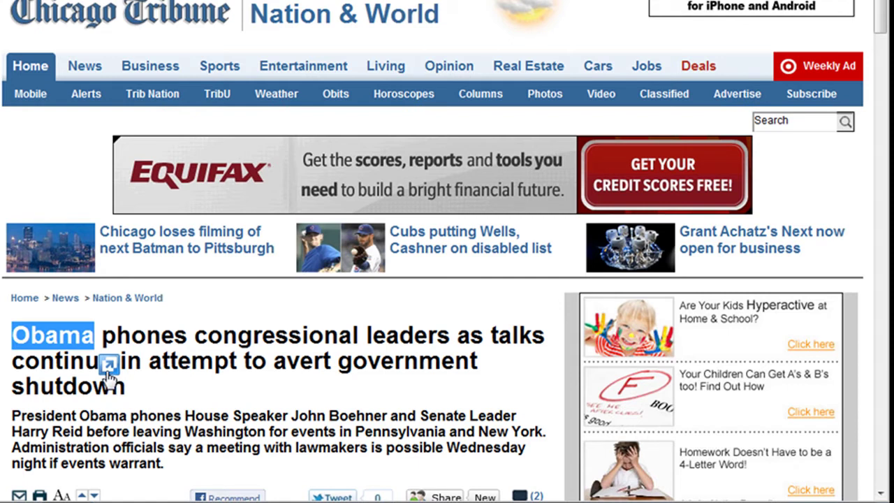
pyautogui.click(109, 366)
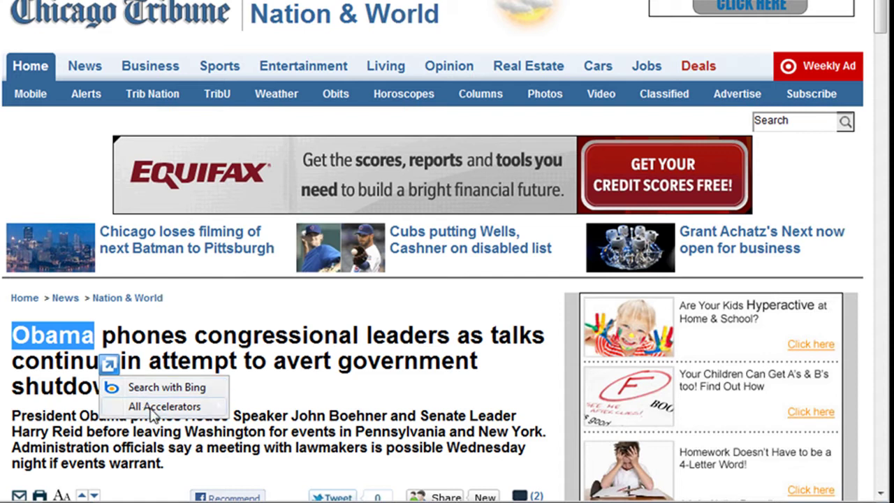
pyautogui.moveTo(150, 412)
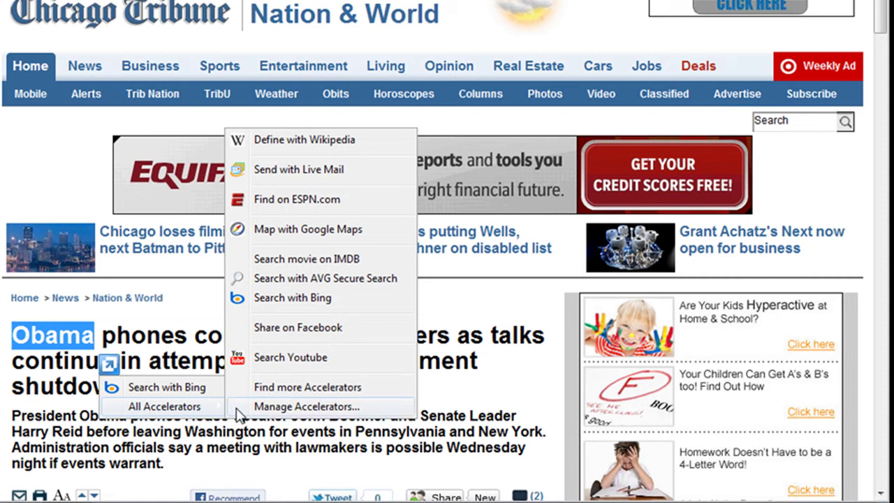
pyautogui.click(294, 362)
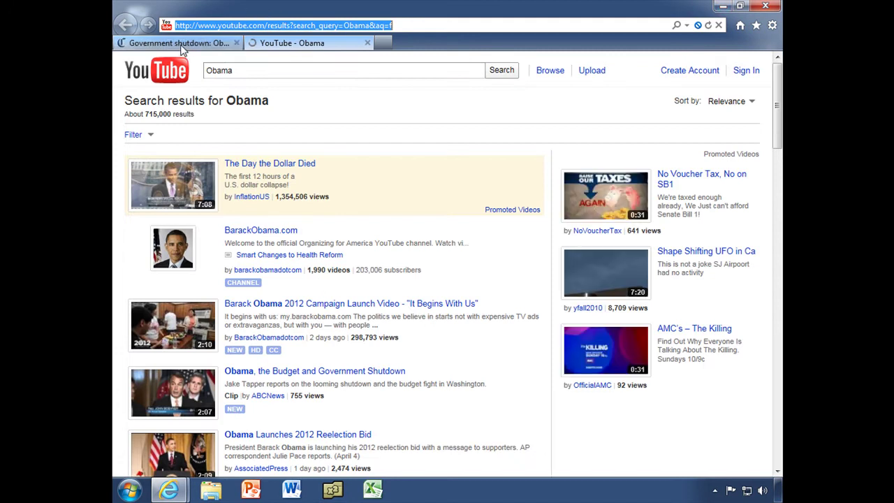
# Compare the article tab with the YouTube results tab, look through the Obama video results, and close the YouTube tab
pyautogui.click(180, 46)
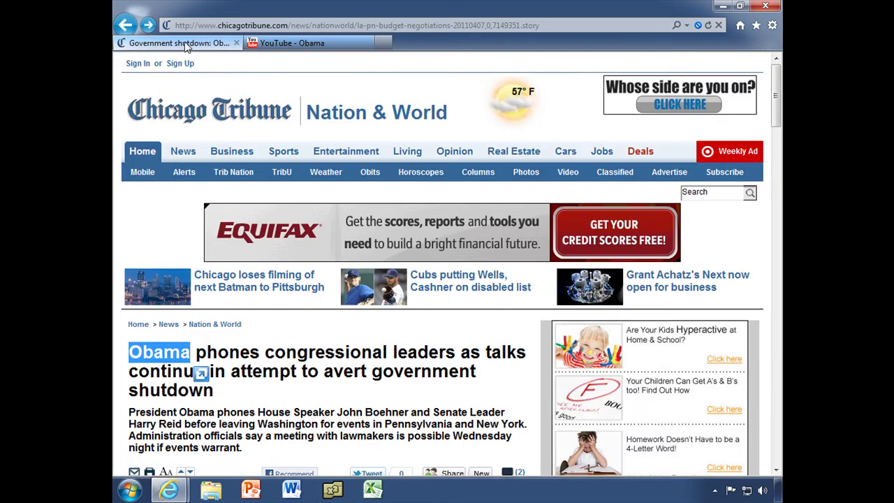
pyautogui.click(273, 45)
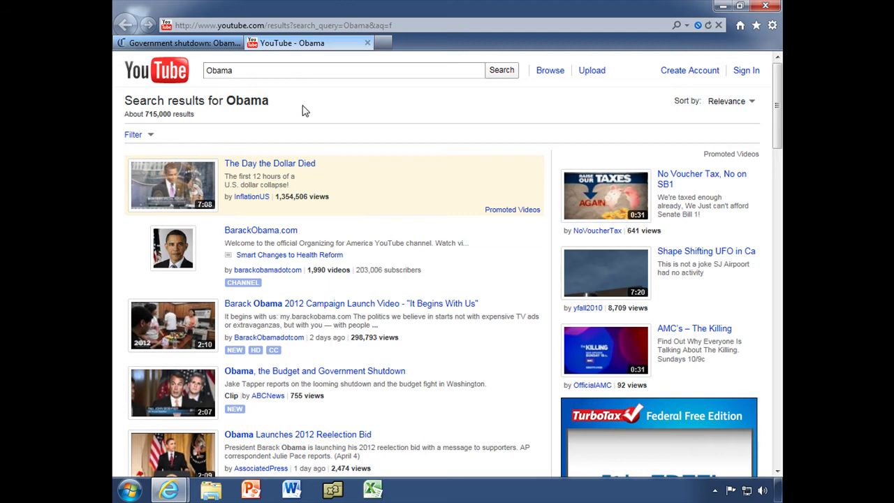
pyautogui.scroll(-5, 322, 220)
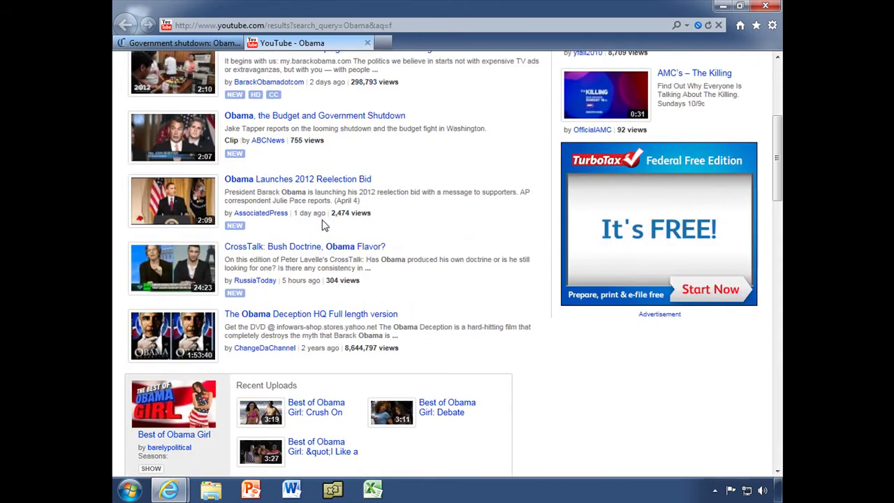
pyautogui.scroll(-3, 323, 220)
pyautogui.scroll(8, 323, 222)
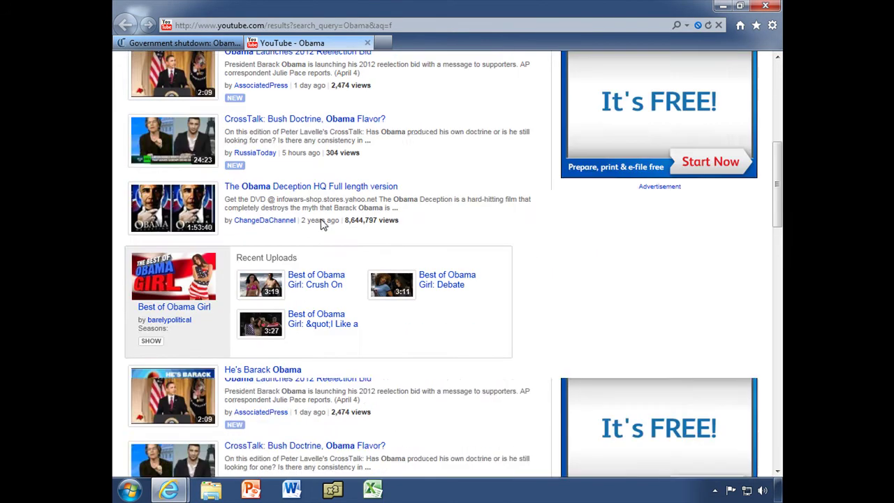
pyautogui.click(367, 42)
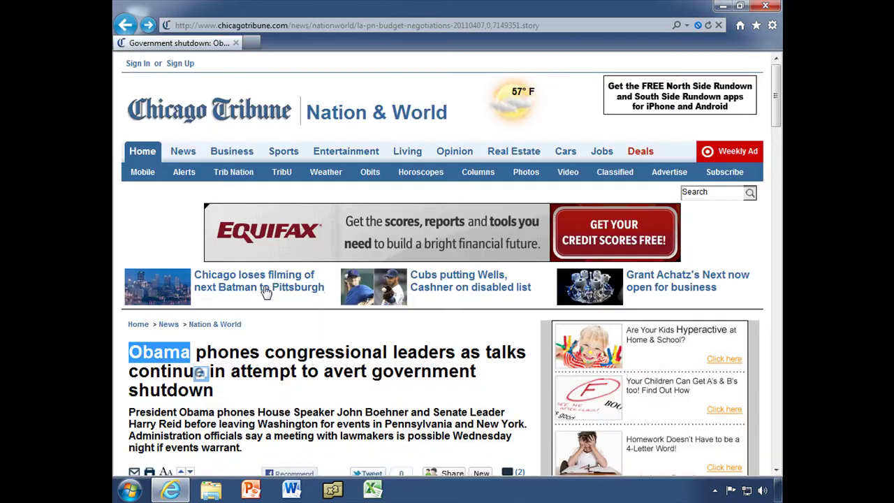
# Select "Pennsylvania" in the article's summary, map it with the Google Maps accelerator, and close the map tab
pyautogui.click(255, 396)
pyautogui.scroll(-2, 256, 398)
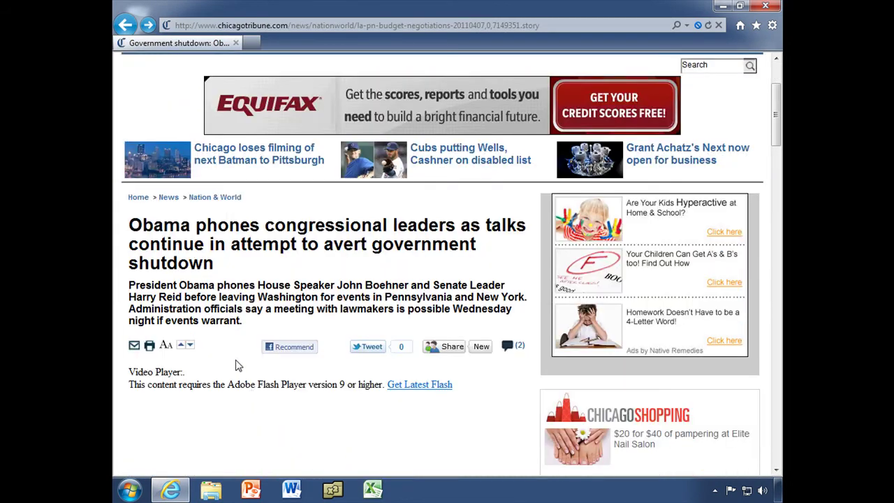
pyautogui.doubleClick(405, 298)
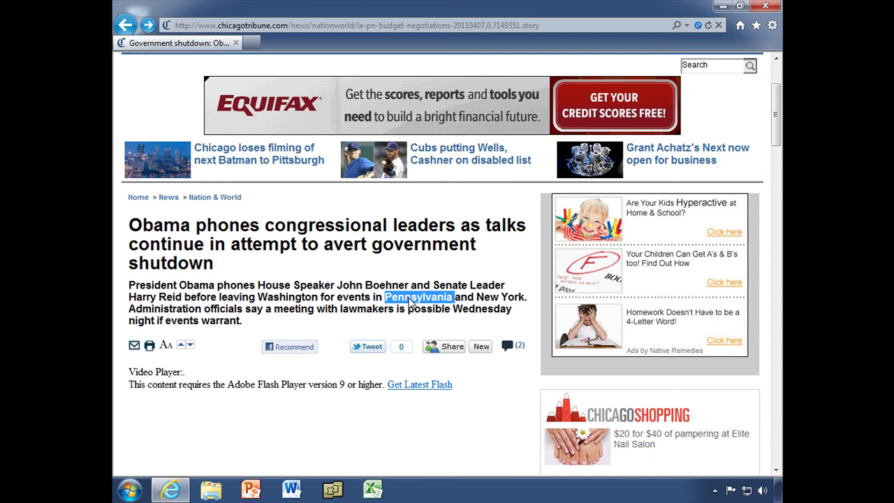
pyautogui.click(417, 298)
pyautogui.moveTo(420, 296); pyautogui.dragTo(452, 298)
pyautogui.rightClick(417, 299)
pyautogui.moveTo(447, 416)
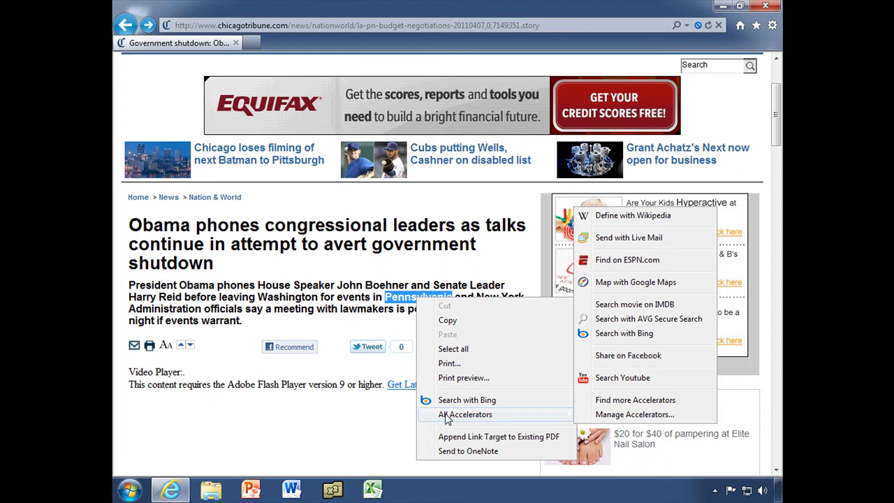
pyautogui.click(624, 286)
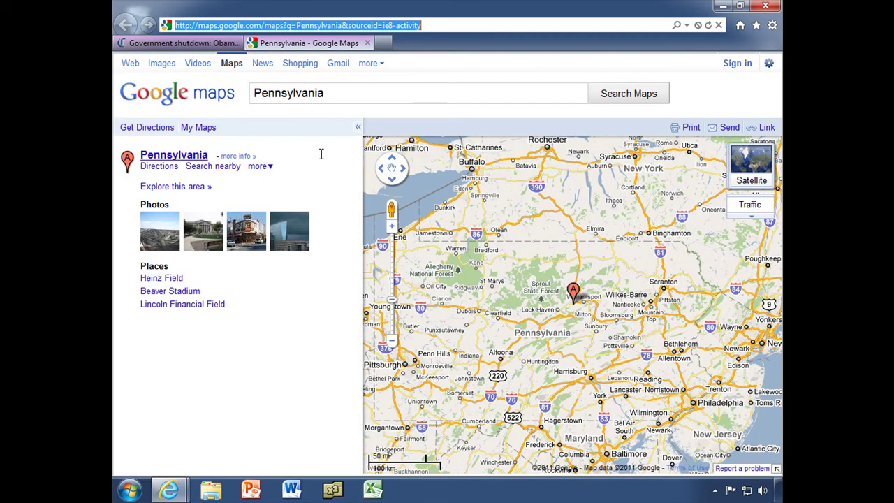
pyautogui.click(368, 43)
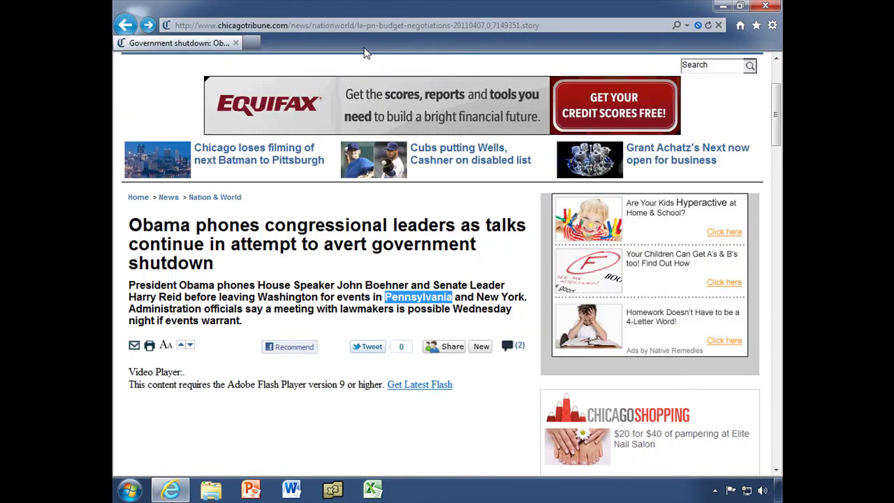
pyautogui.moveTo(478, 297); pyautogui.dragTo(514, 298)
pyautogui.rightClick(513, 299)
pyautogui.click(528, 281)
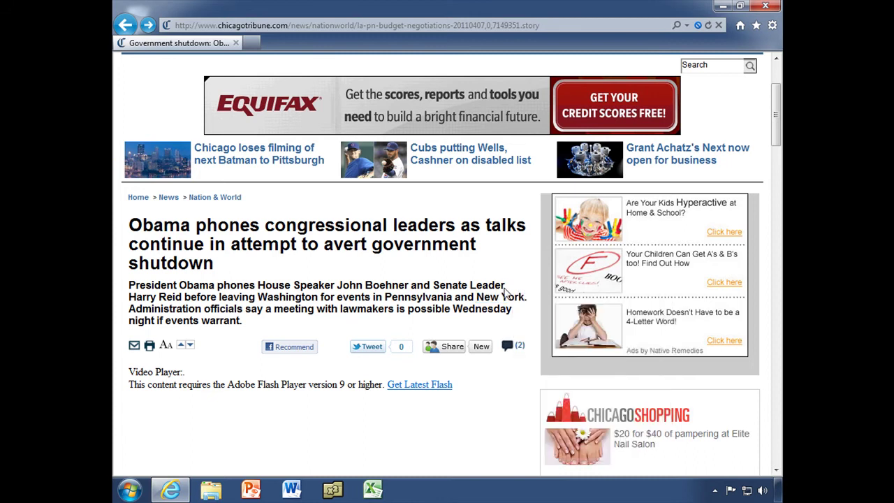
# Select "New York" in the article's summary and search IMDb for it with the movie search accelerator
pyautogui.moveTo(477, 296); pyautogui.dragTo(523, 298)
pyautogui.click(535, 314)
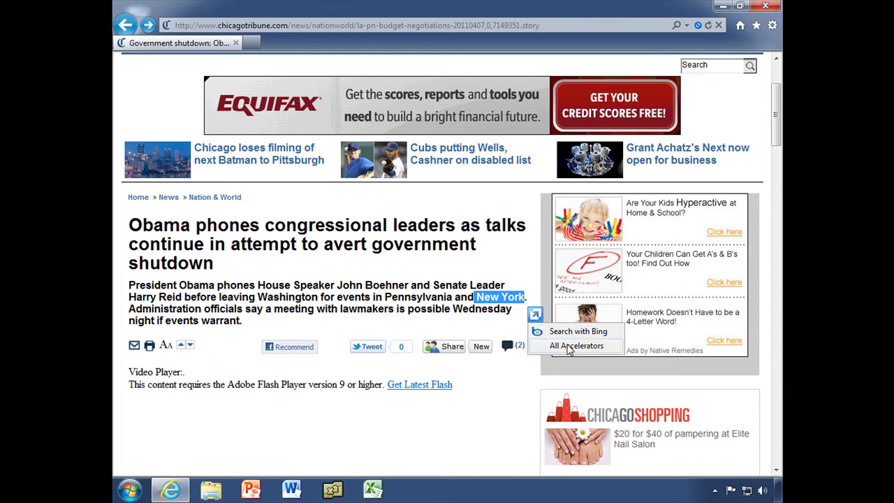
pyautogui.moveTo(568, 349)
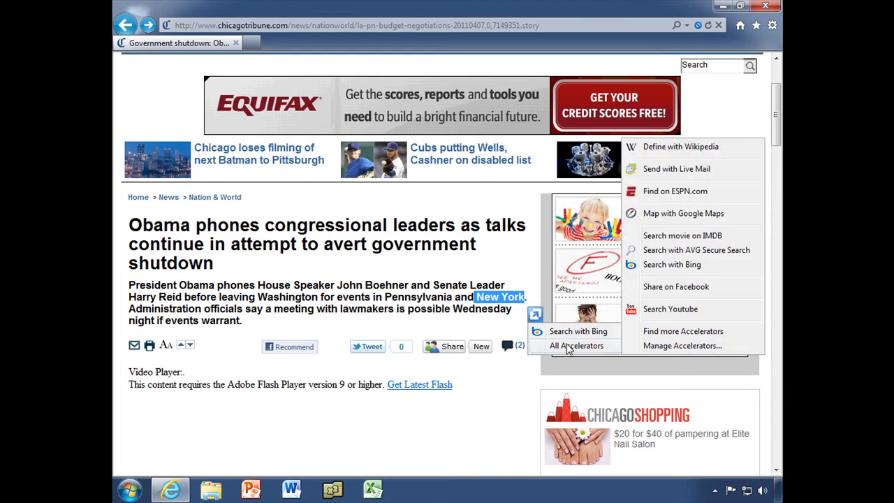
pyautogui.click(670, 236)
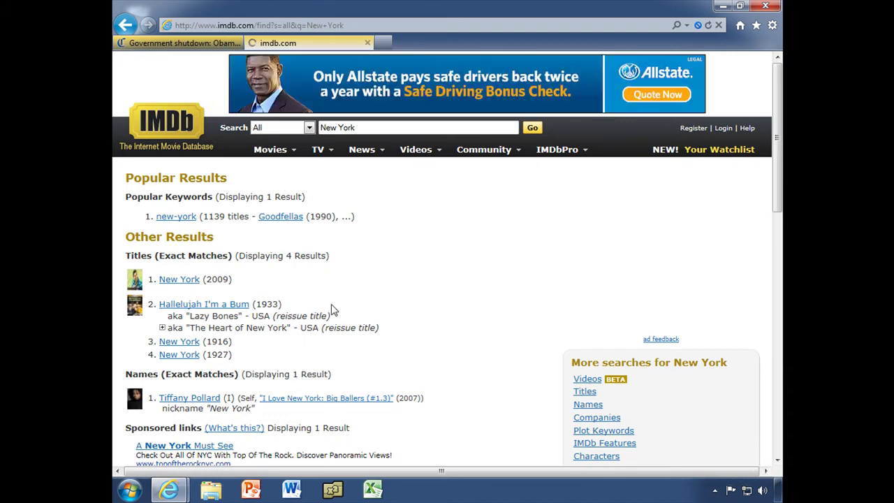
# Look through the IMDb results for New York and close the IMDb tab
pyautogui.scroll(-3, 325, 309)
pyautogui.scroll(-2, 325, 309)
pyautogui.scroll(2, 325, 307)
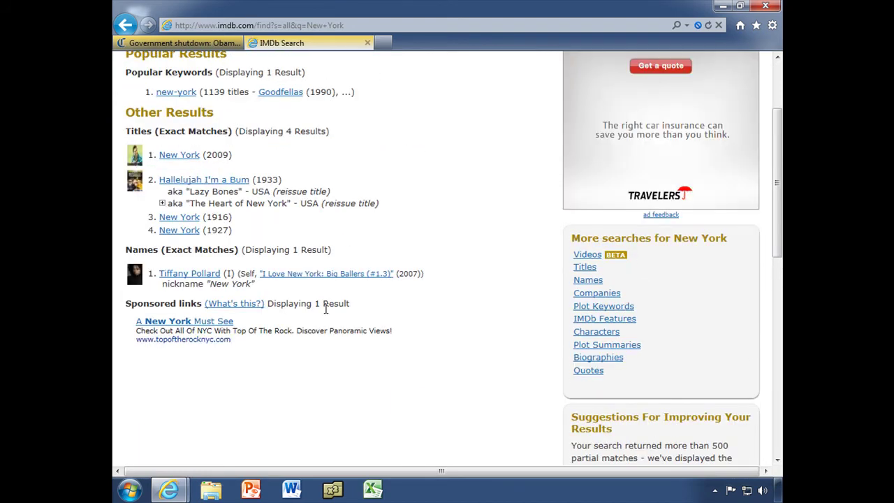
pyautogui.scroll(1, 262, 229)
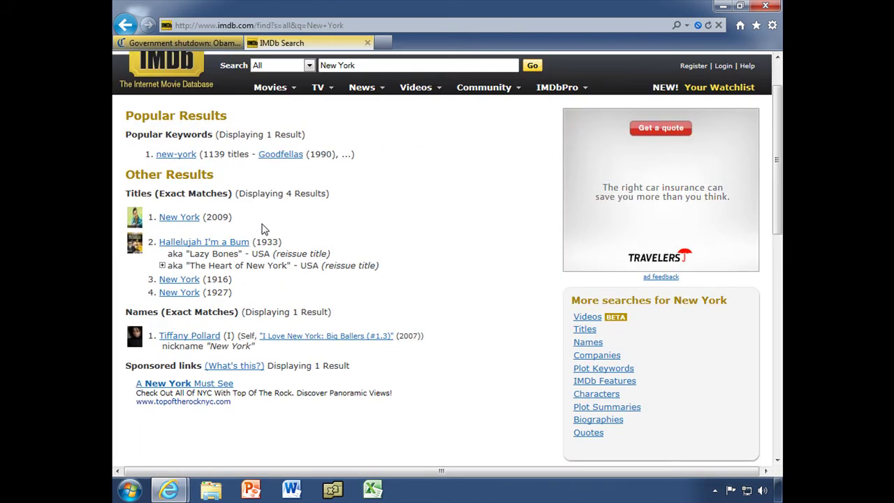
pyautogui.click(367, 43)
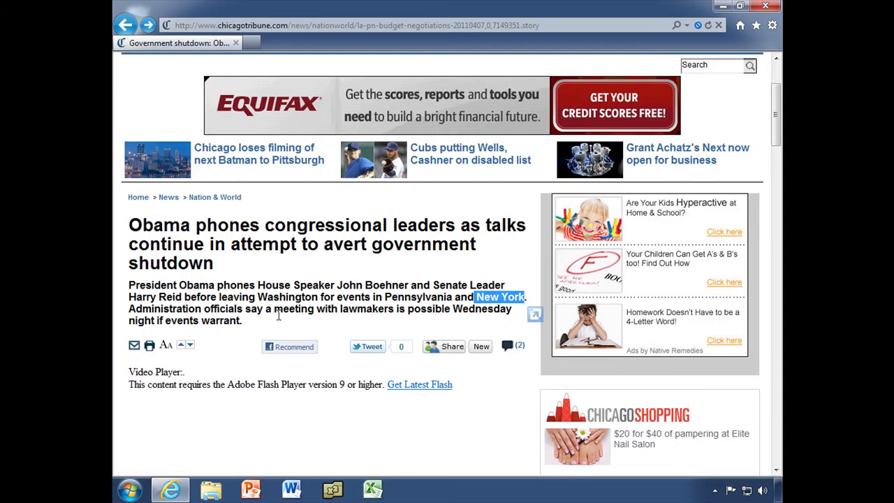
# Select the "Chicago loses filming of next Batman to Pittsburgh" headline, send it with the Live Mail accelerator, and close the sign-in tab
pyautogui.scroll(2, 286, 262)
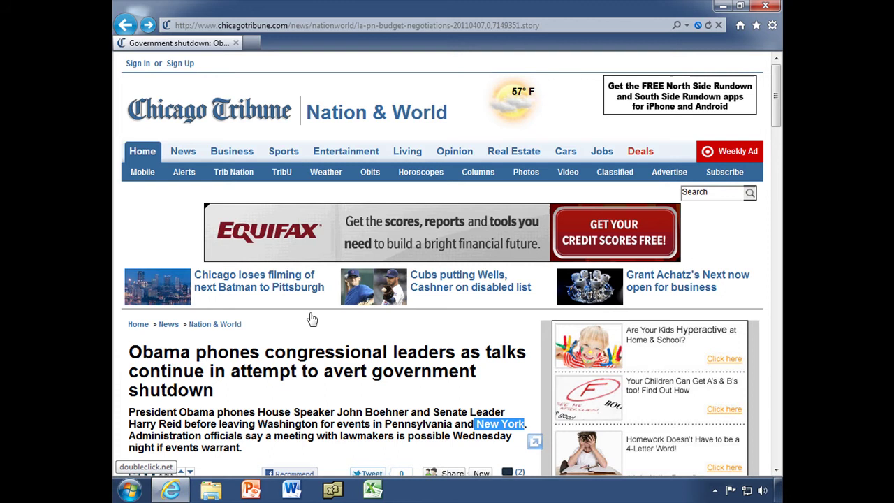
pyautogui.click(329, 292)
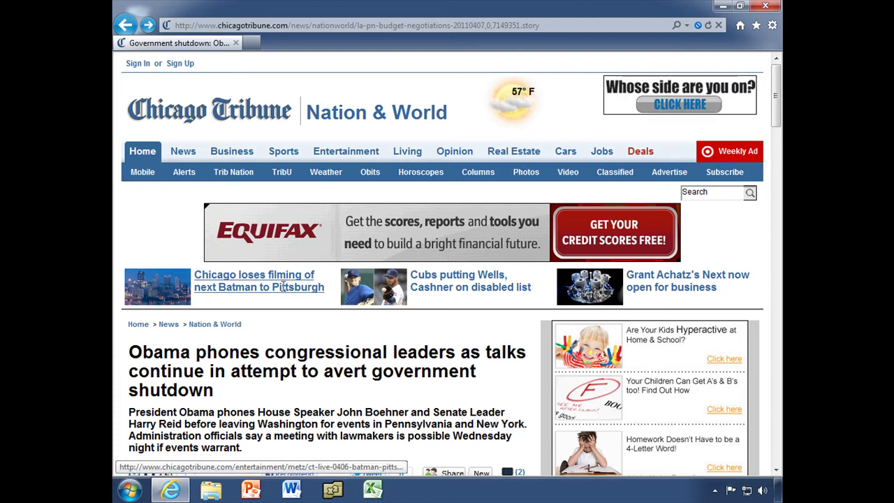
pyautogui.moveTo(283, 286); pyautogui.dragTo(329, 296)
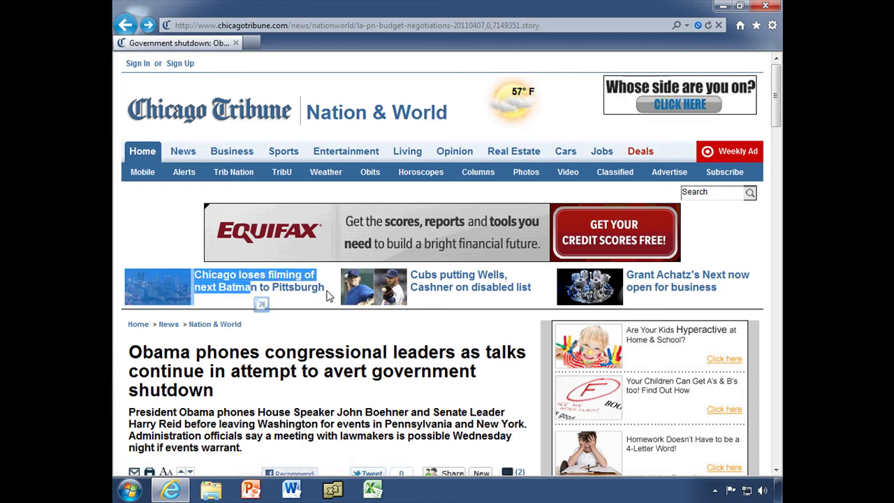
pyautogui.keyDown('shift'); pyautogui.click(323, 305); pyautogui.keyUp('shift')
pyautogui.click(328, 305)
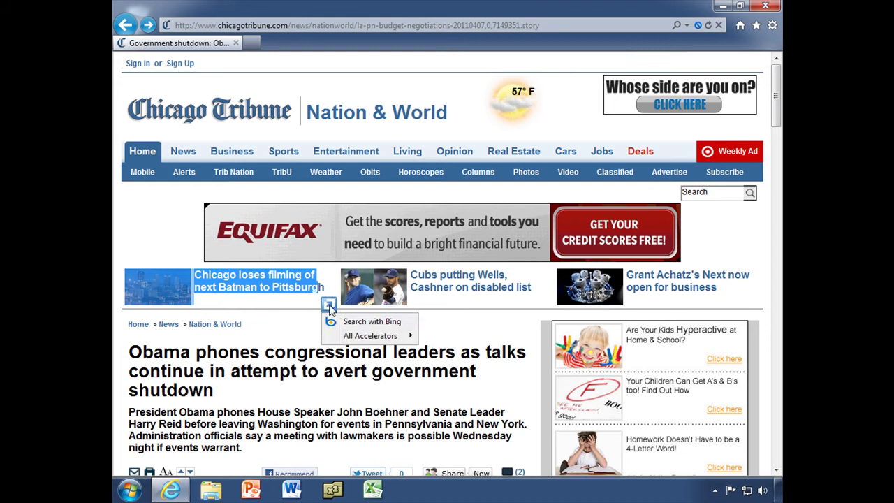
pyautogui.moveTo(358, 335)
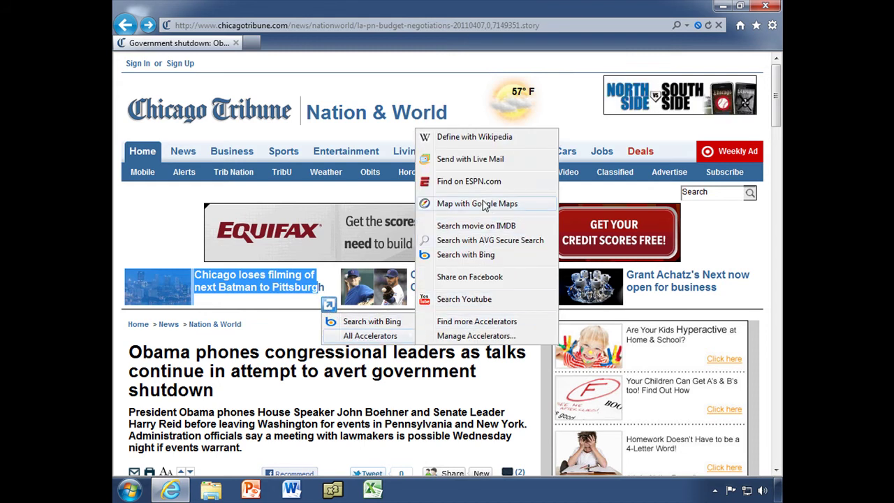
pyautogui.click(482, 161)
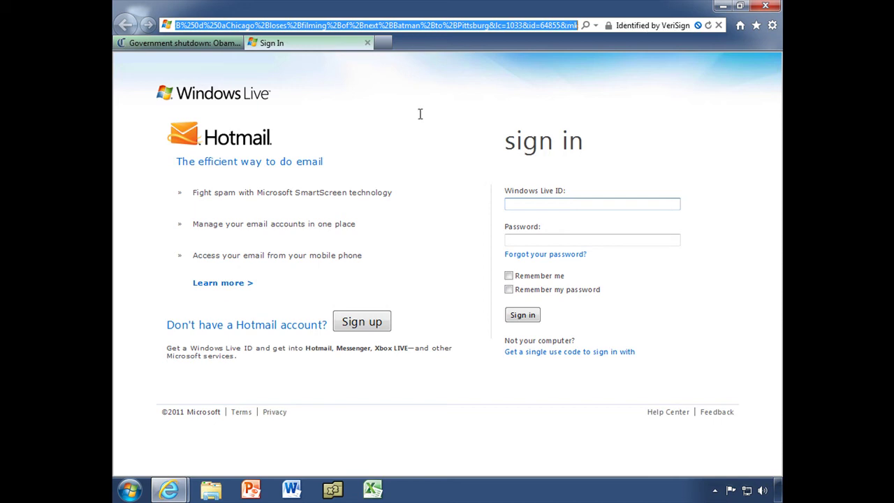
pyautogui.click(367, 43)
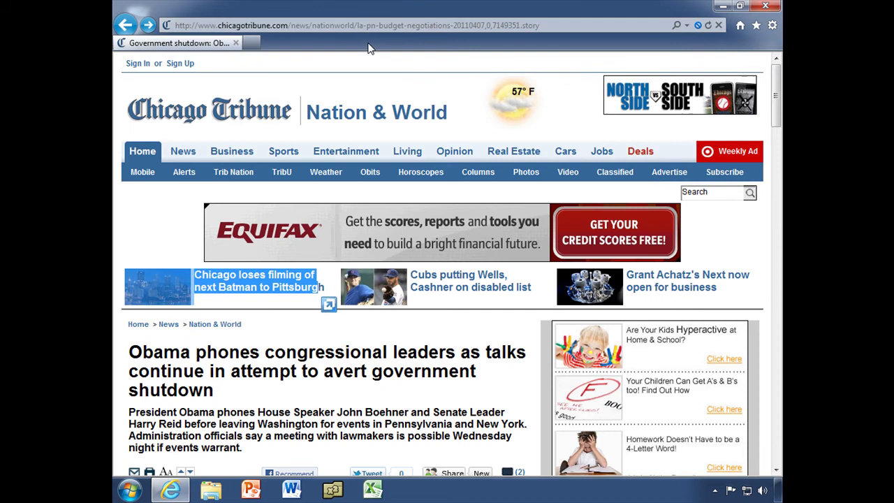
# Review the installed accelerators in the add-on manager, then close it
pyautogui.click(773, 26)
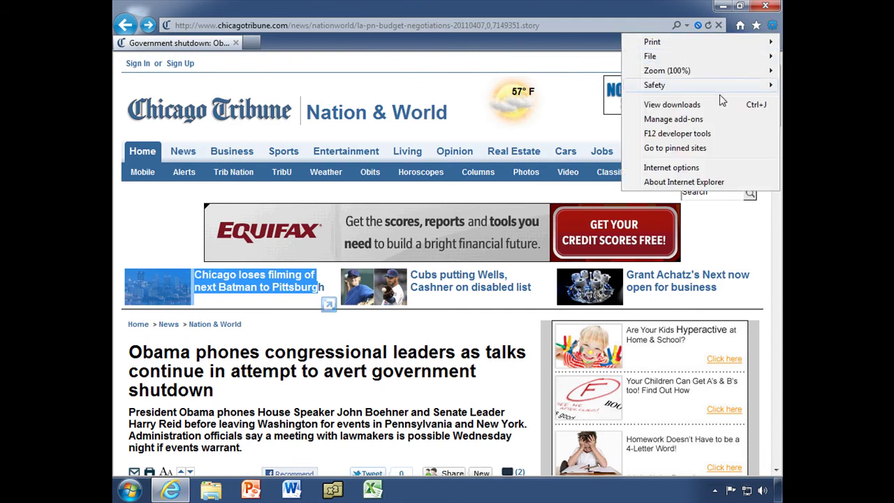
pyautogui.click(726, 118)
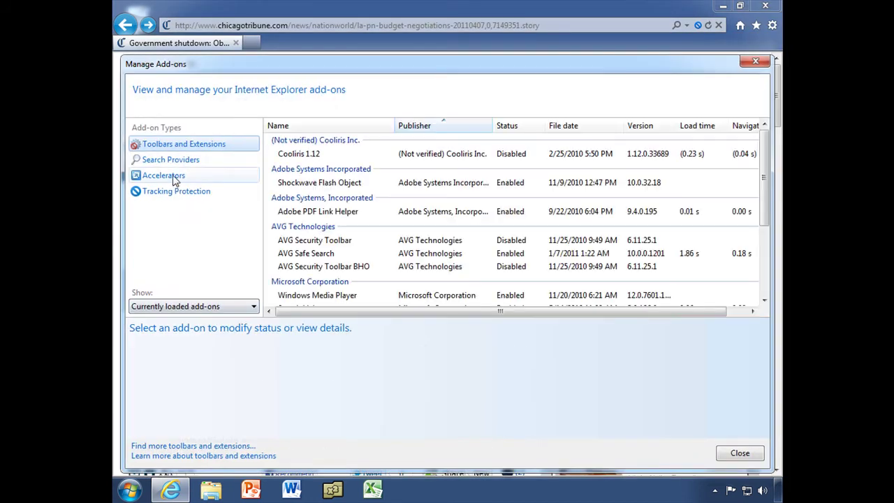
pyautogui.click(171, 176)
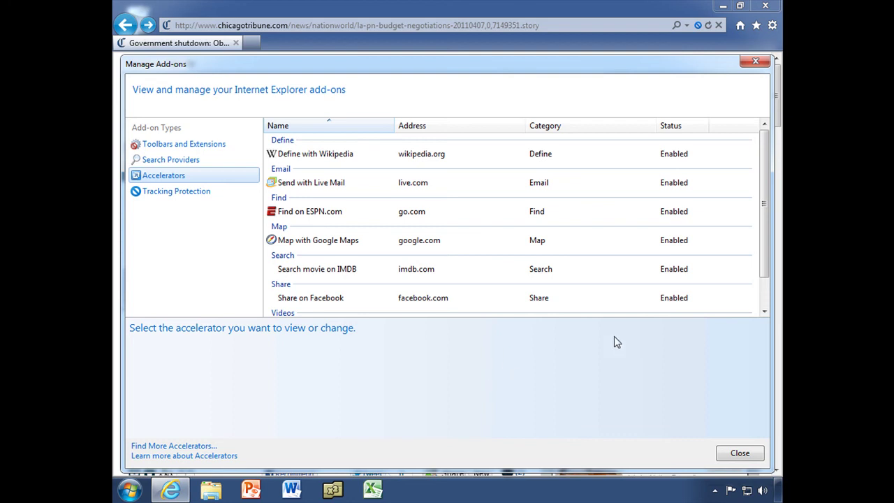
pyautogui.click(764, 312)
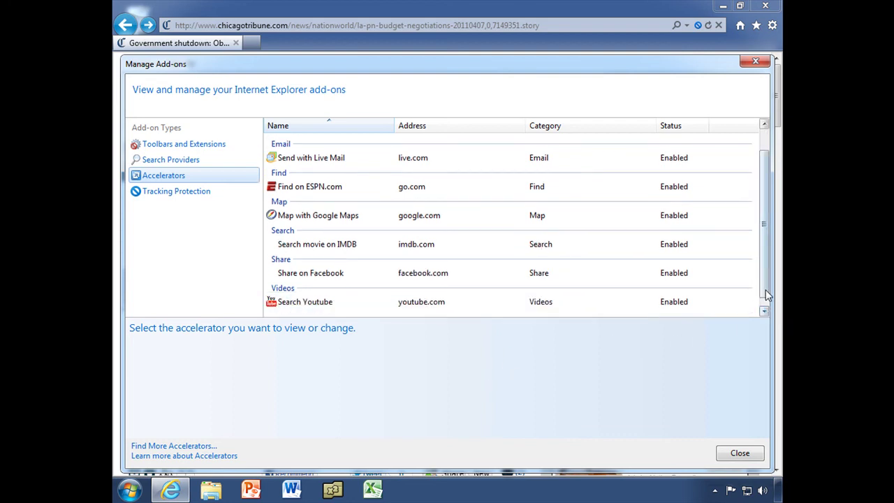
pyautogui.scroll(1, 764, 293)
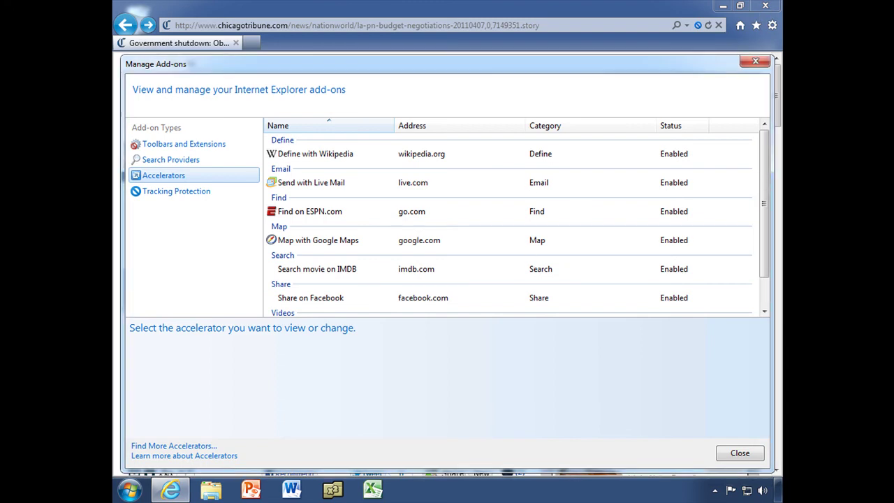
pyautogui.click(754, 62)
# Select "President Obama" in the article's summary and look it up with the Find on ESPN.com accelerator
pyautogui.scroll(-3, 324, 368)
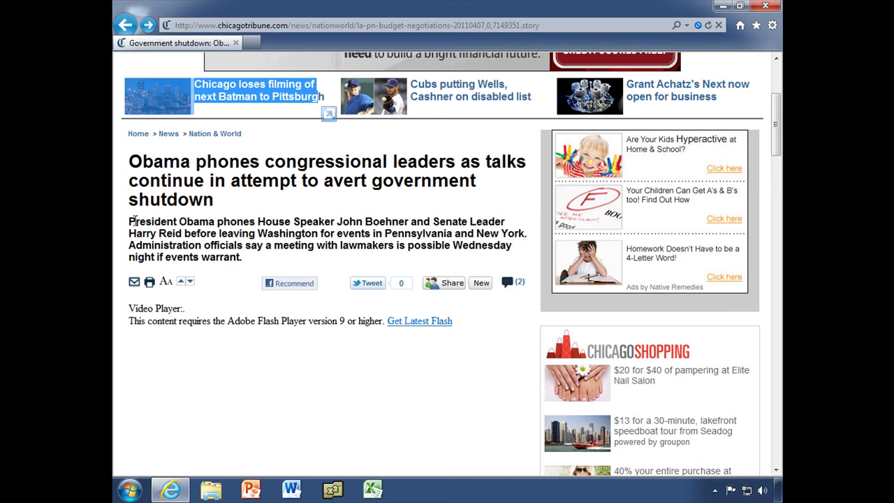
pyautogui.moveTo(130, 222); pyautogui.dragTo(215, 223)
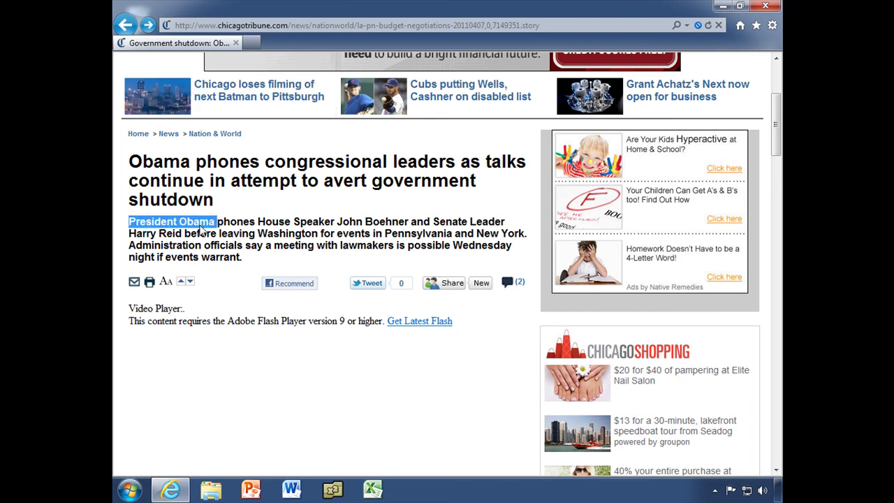
pyautogui.rightClick(201, 228)
pyautogui.moveTo(249, 343)
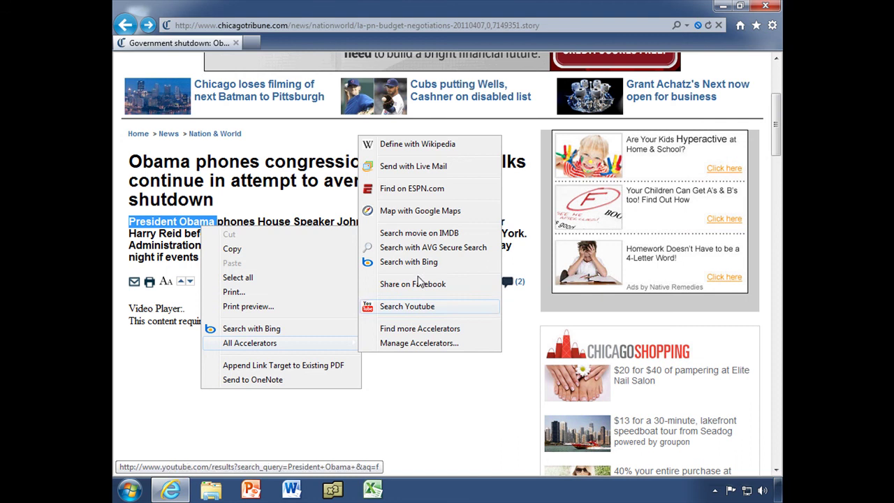
pyautogui.click(412, 189)
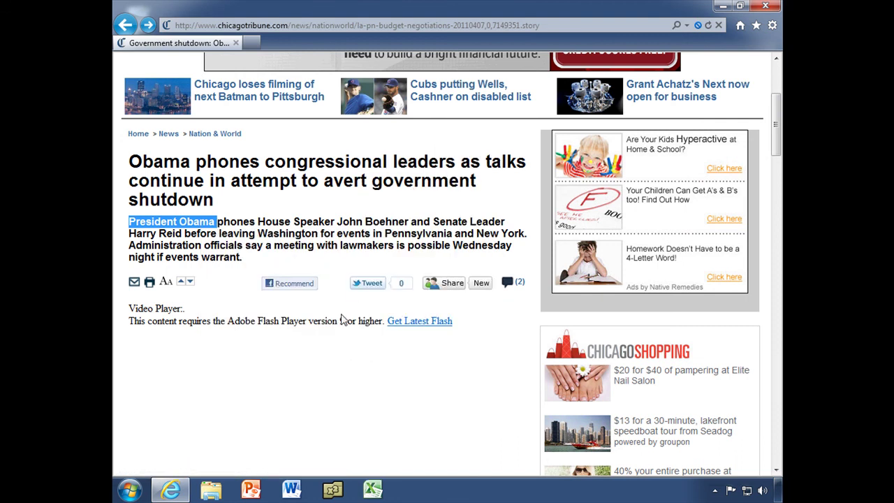
pyautogui.hotkey('ctrl', 't')
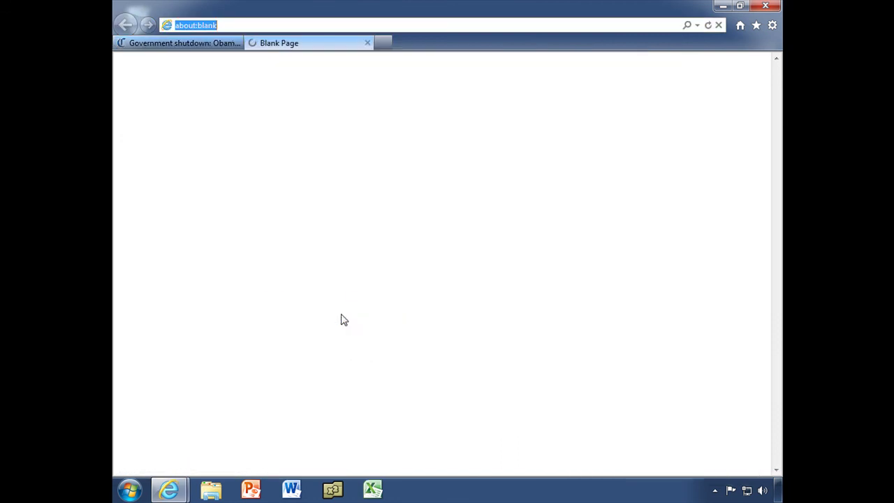